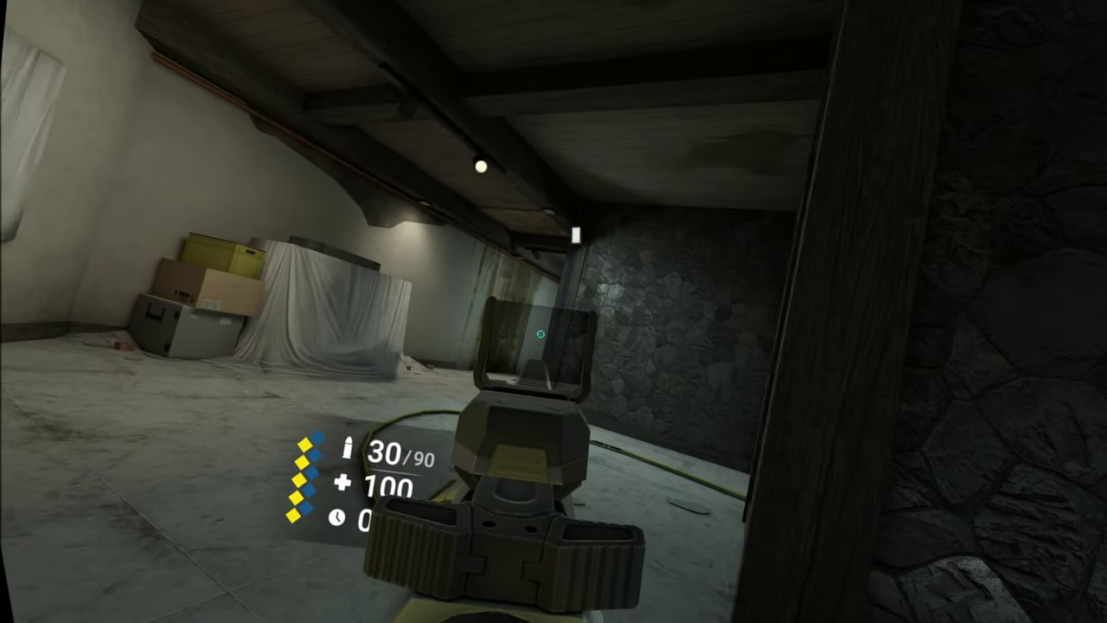
pyautogui.press('w')
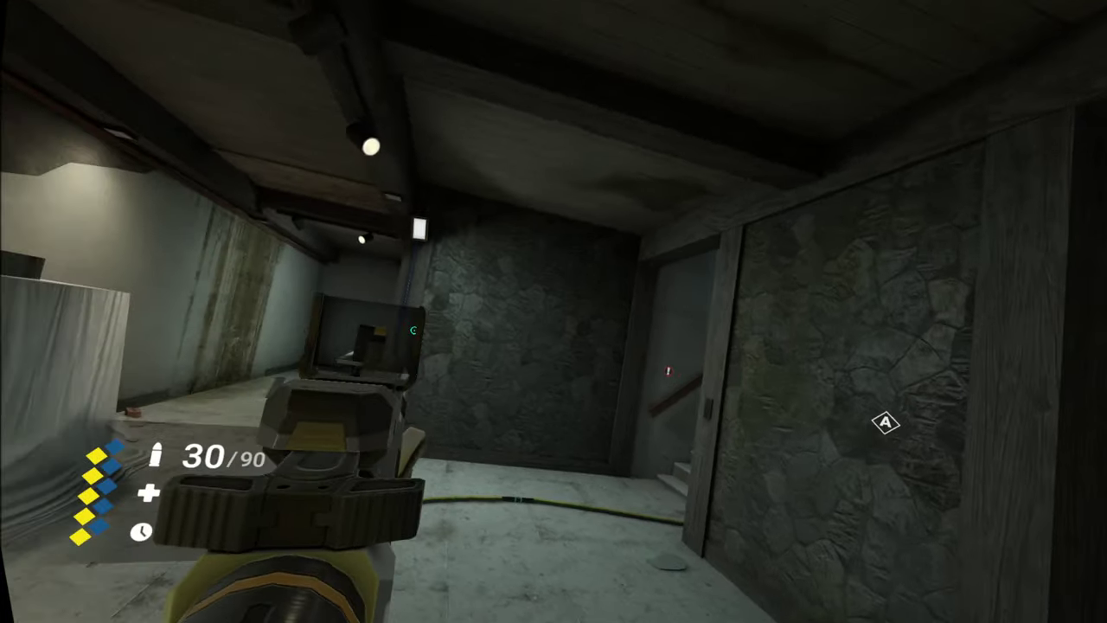
pyautogui.click(502, 326)
pyautogui.press('w')
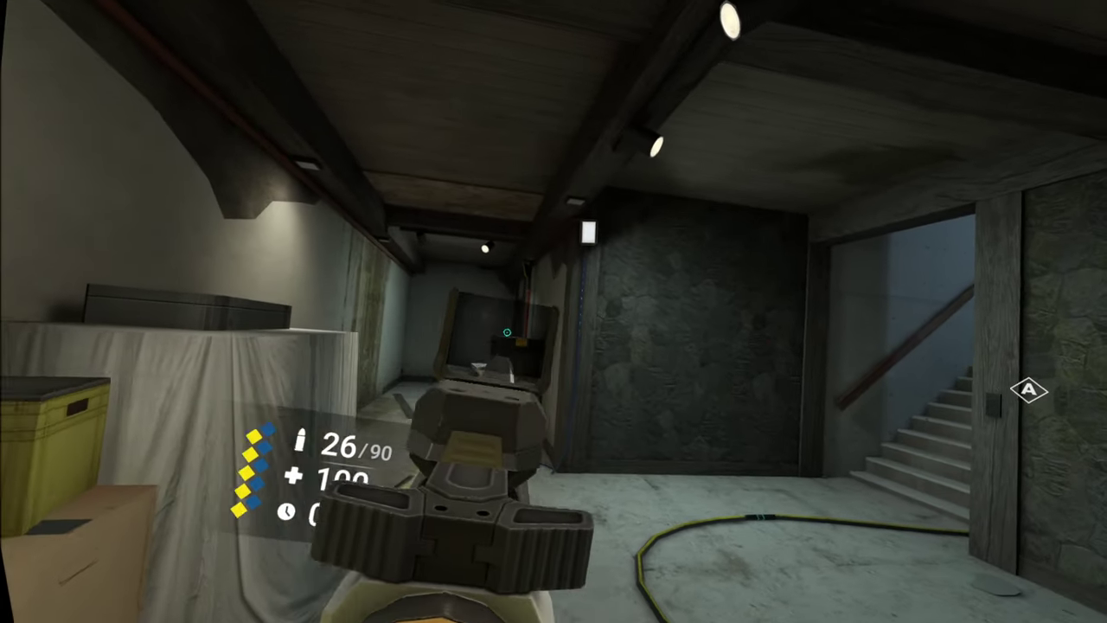
pyautogui.click(516, 335)
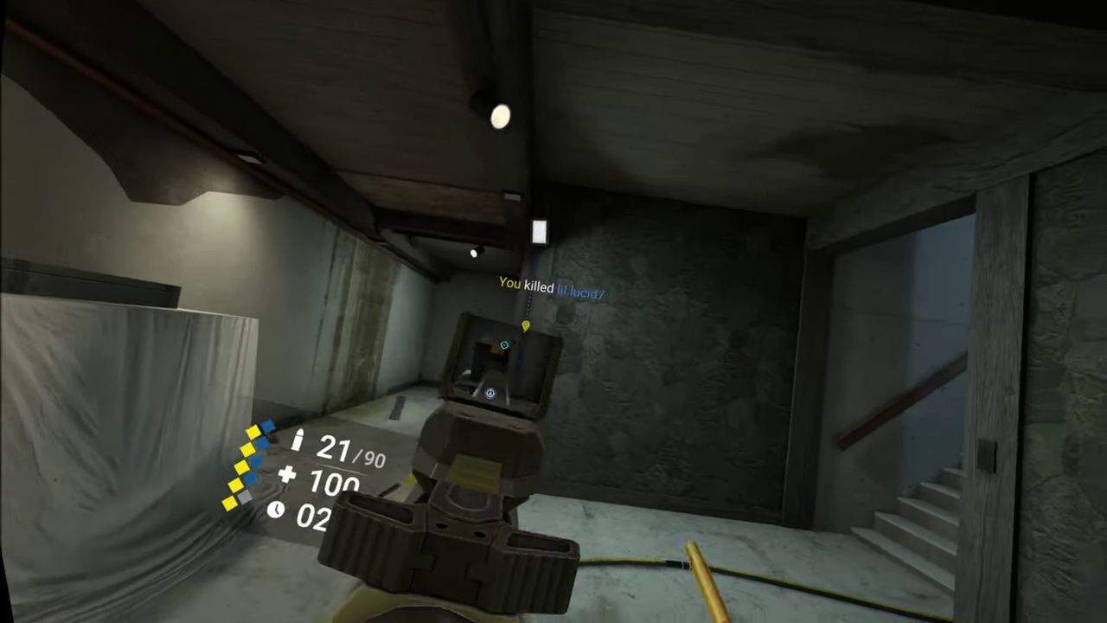
pyautogui.press('Tab')
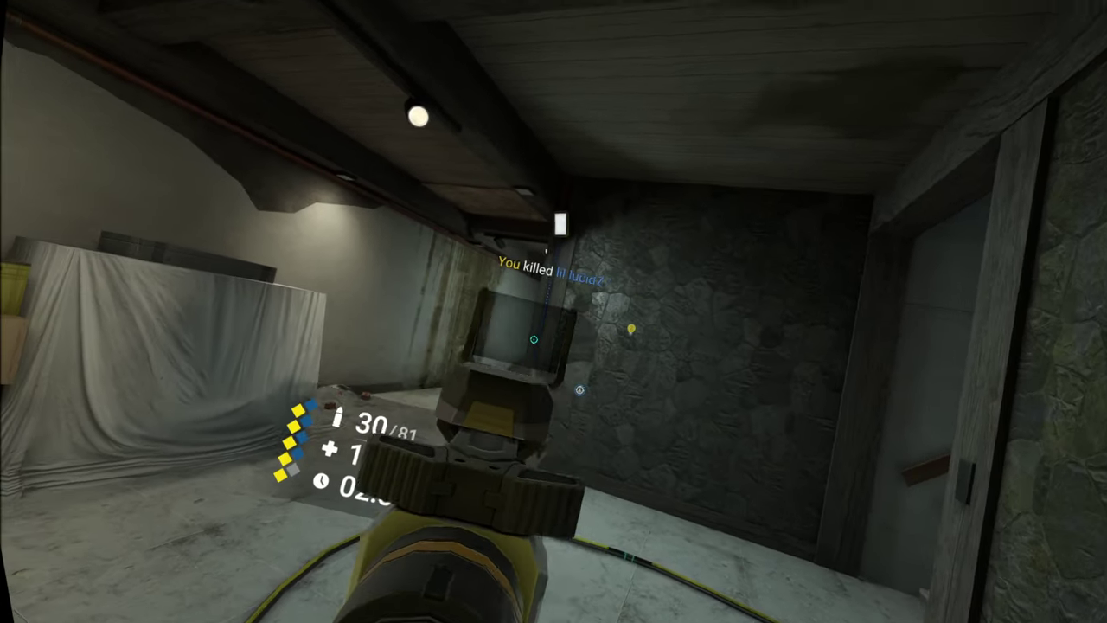
pyautogui.press('w')
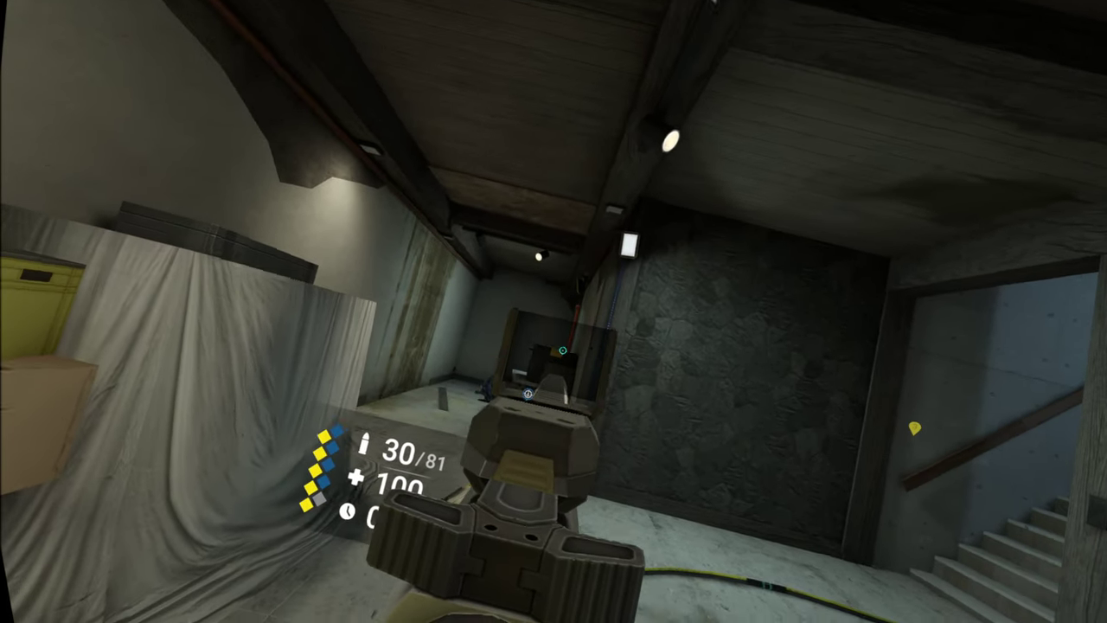